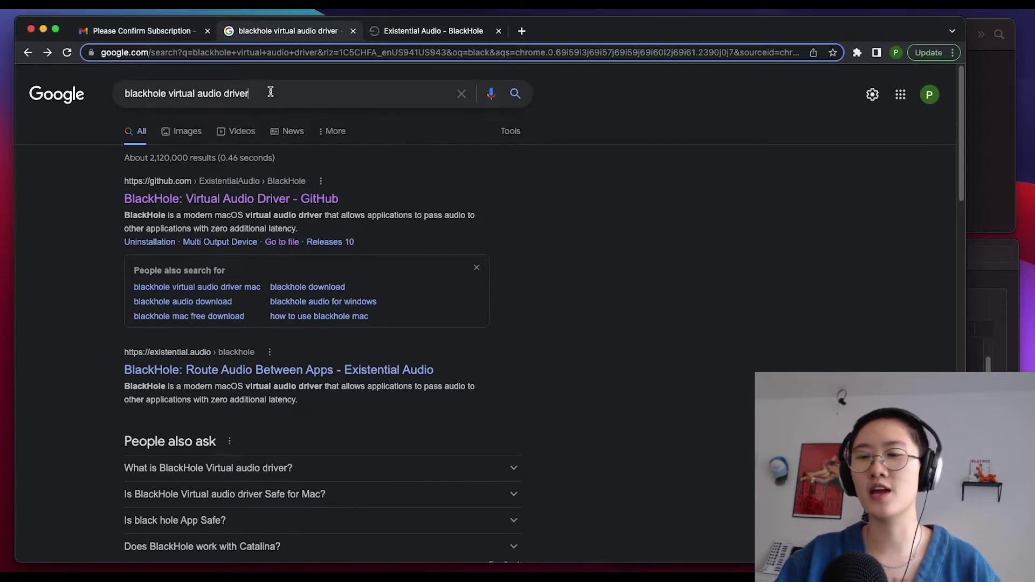
Select the 'blackhole virtual audio driver' query in the Google search box.
drag(271, 96, 108, 95)
Open the ExistentialAudio/BlackHole GitHub result and follow the README's Download Installer link.
click(303, 200)
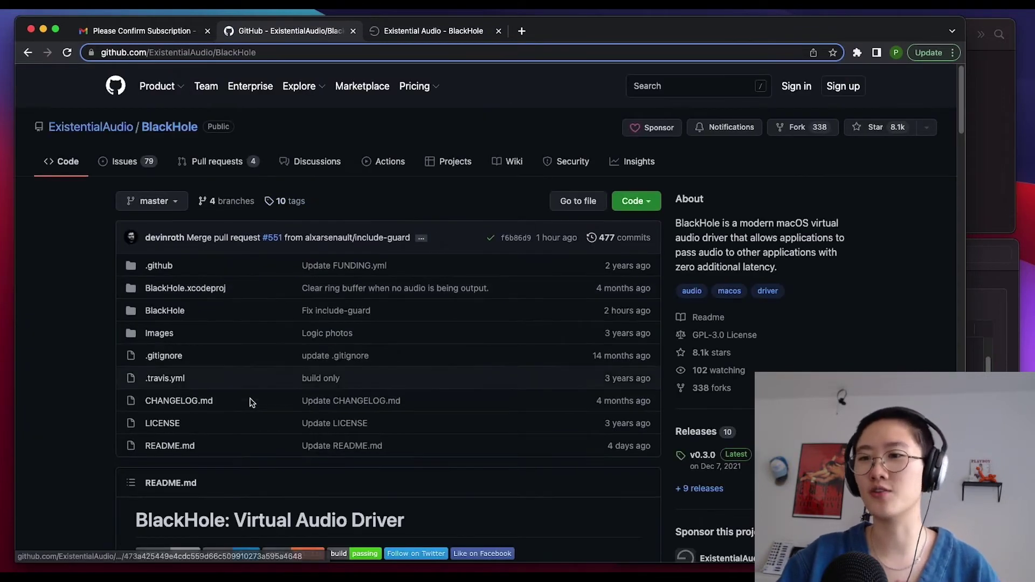
scroll(254, 405, down, 5)
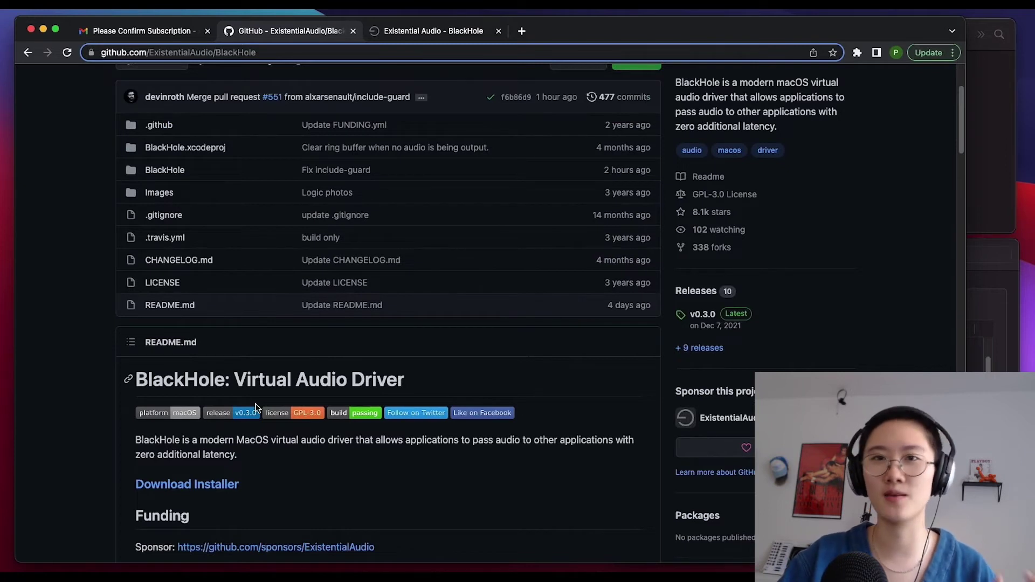
scroll(256, 408, down, 5)
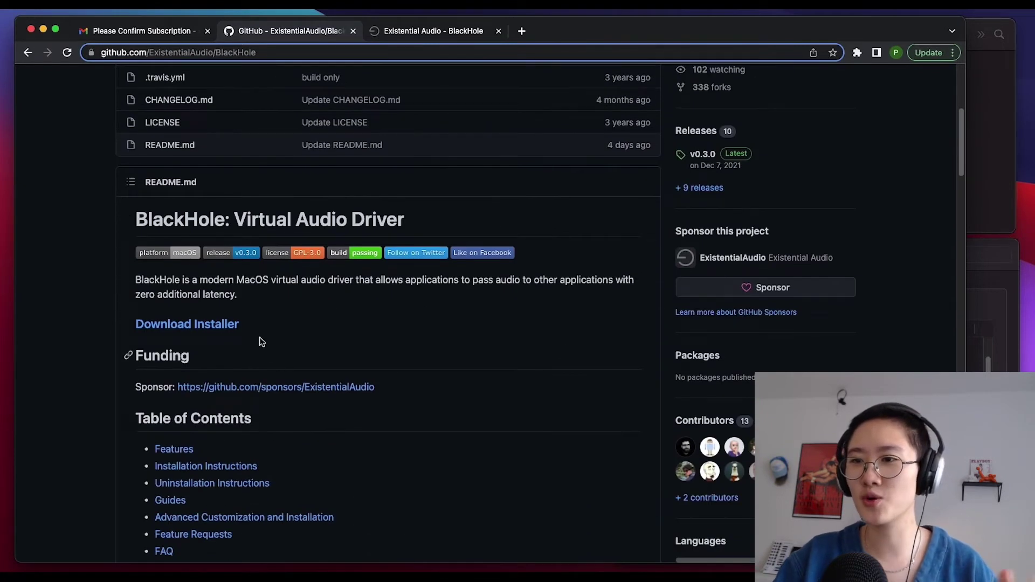
triple_click(161, 326)
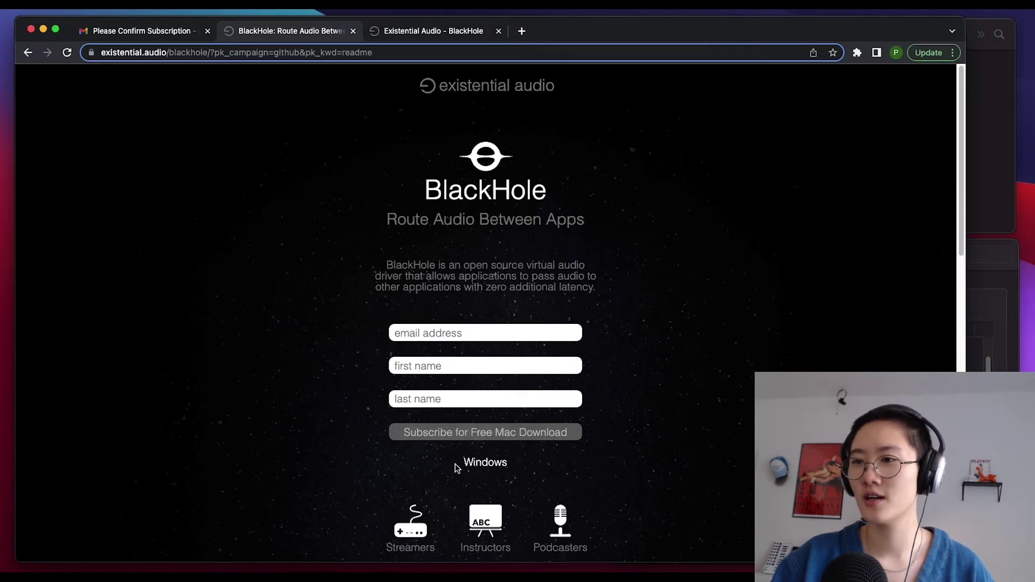
Bring up the Existential Audio Check Your Email page, then open the subscription confirmation email.
click(454, 34)
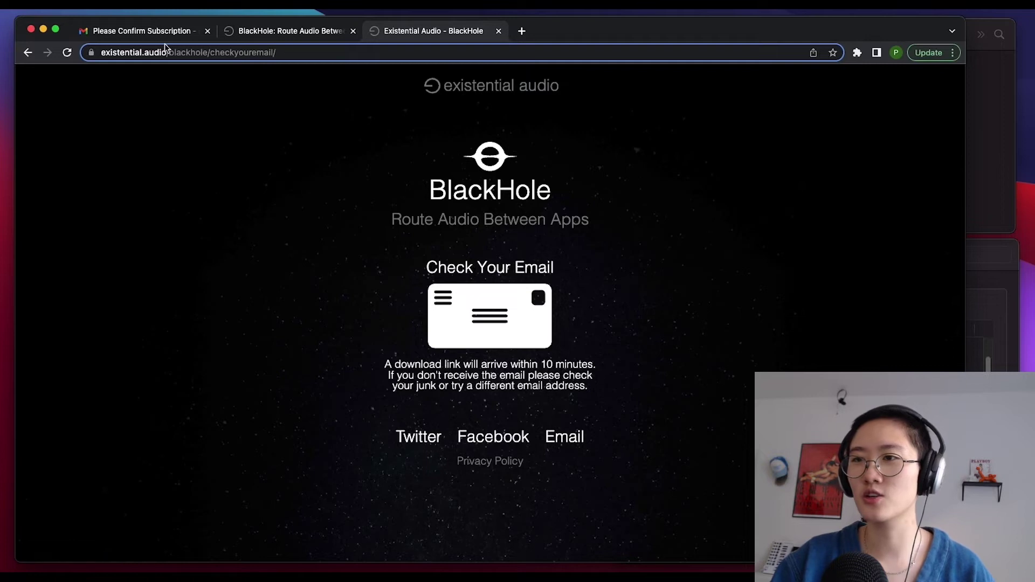
click(150, 32)
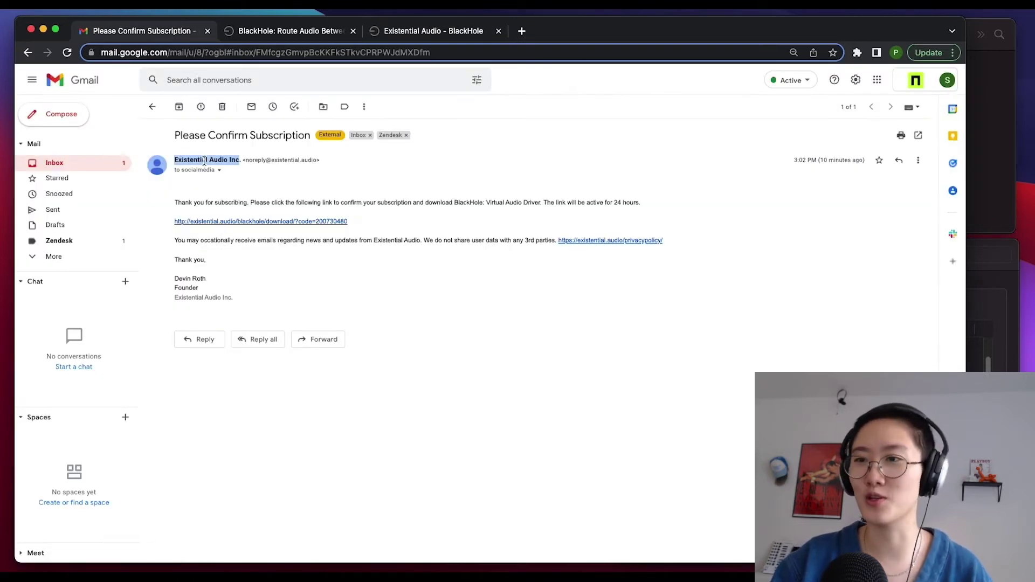
Follow the email's confirmation link and download the BlackHole 2ch v0.2.10 package.
click(221, 222)
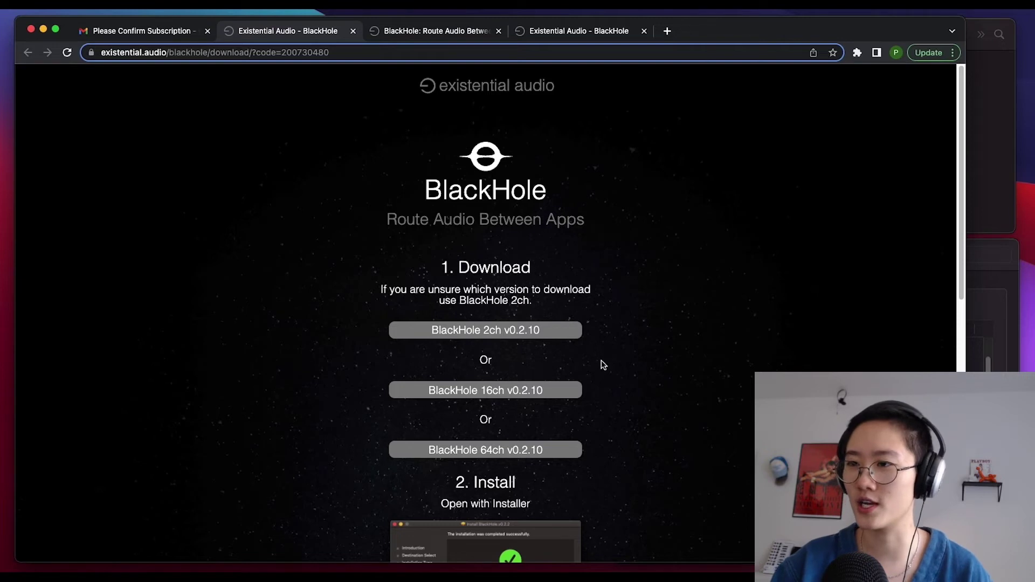
click(480, 332)
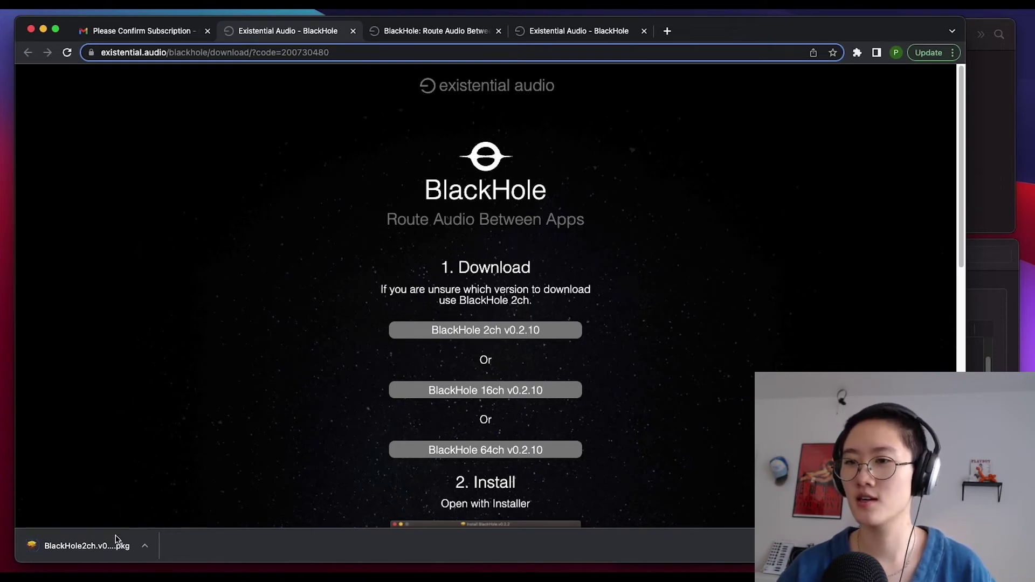
Open the downloaded BlackHole 2ch .pkg in macOS Installer, then close the installer window.
click(102, 545)
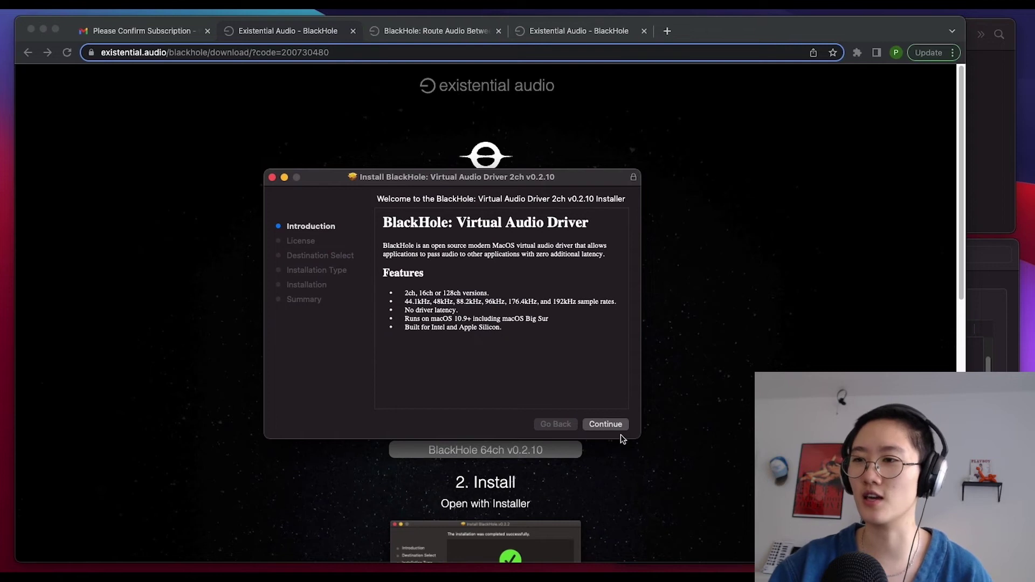
click(272, 177)
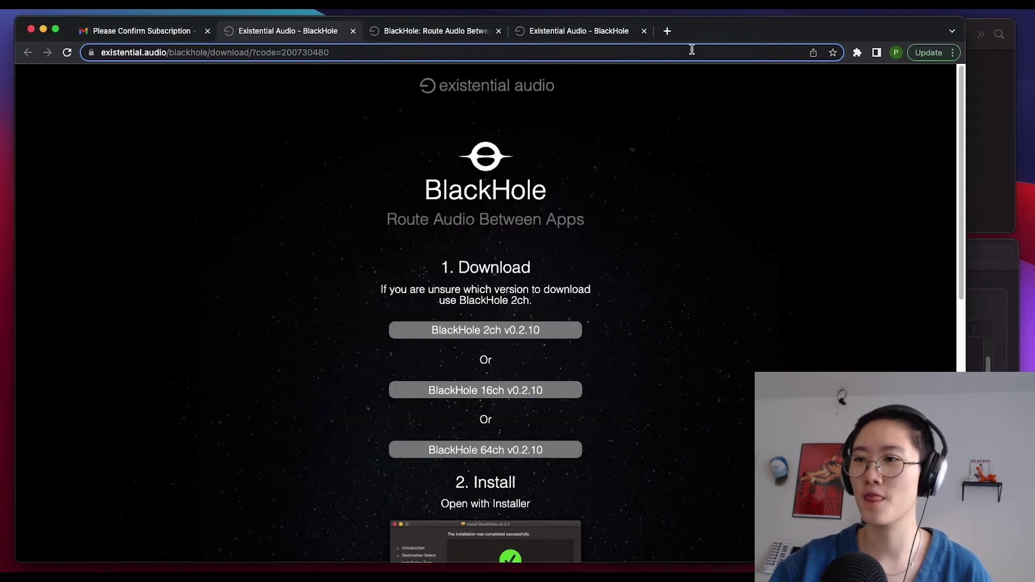
Launch Audio MIDI Setup from Finder's Applications > Utilities and bring its Audio Devices window into view.
click(999, 85)
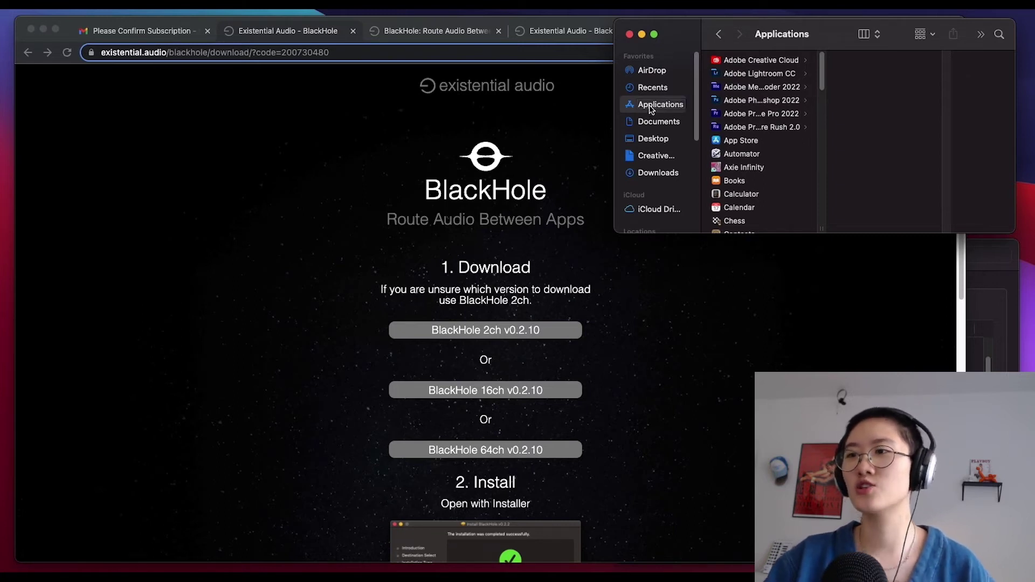
scroll(748, 173, down, 3)
scroll(748, 178, down, 15)
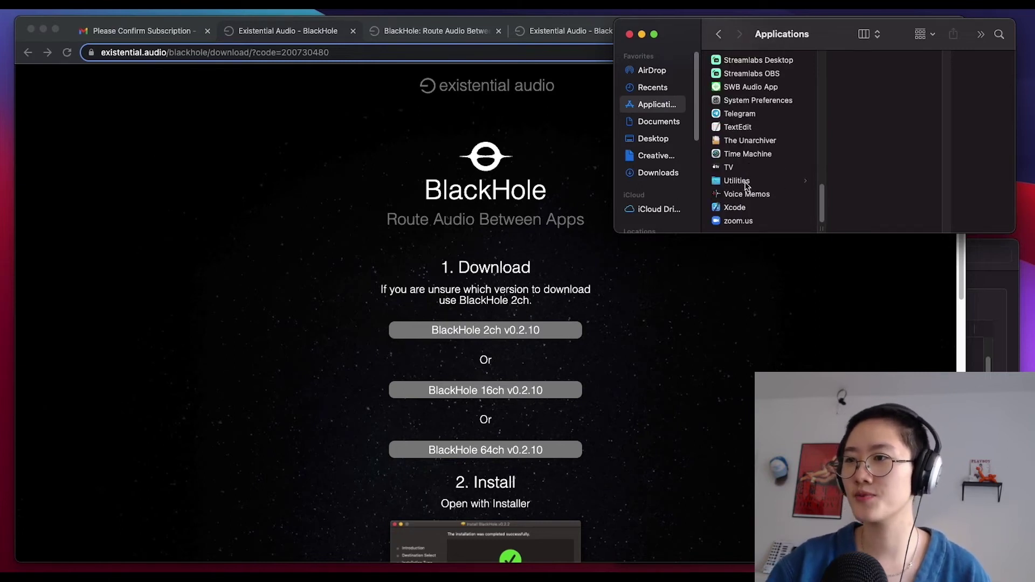
click(746, 184)
scroll(898, 149, down, 5)
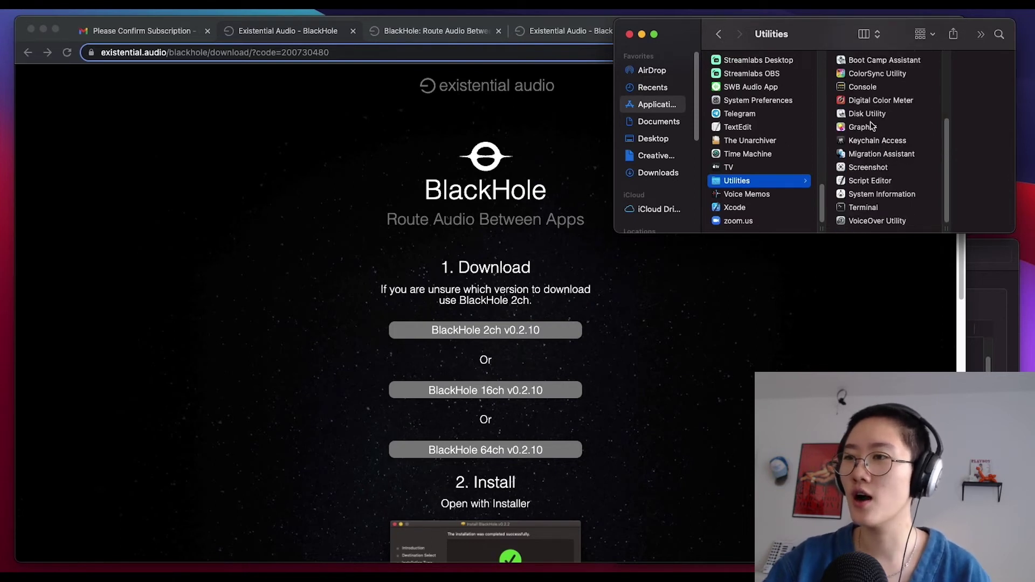
scroll(871, 124, up, 1)
scroll(870, 124, up, 3)
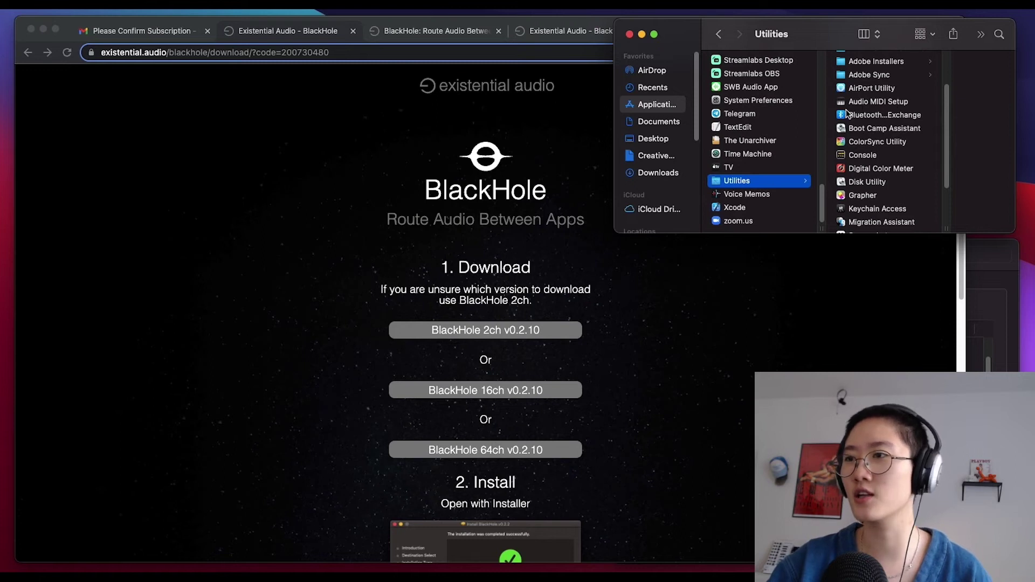
click(887, 105)
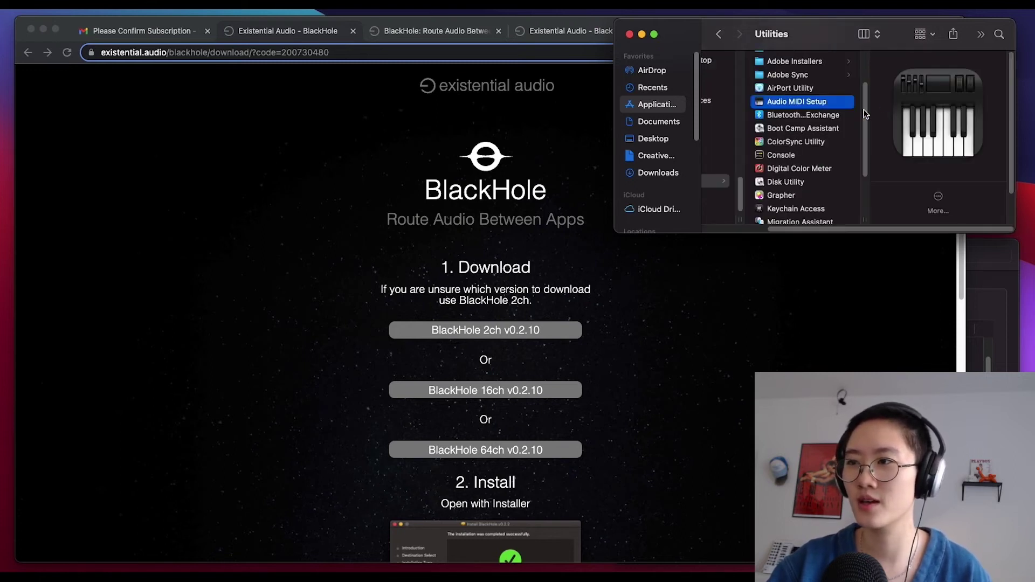
double_click(806, 106)
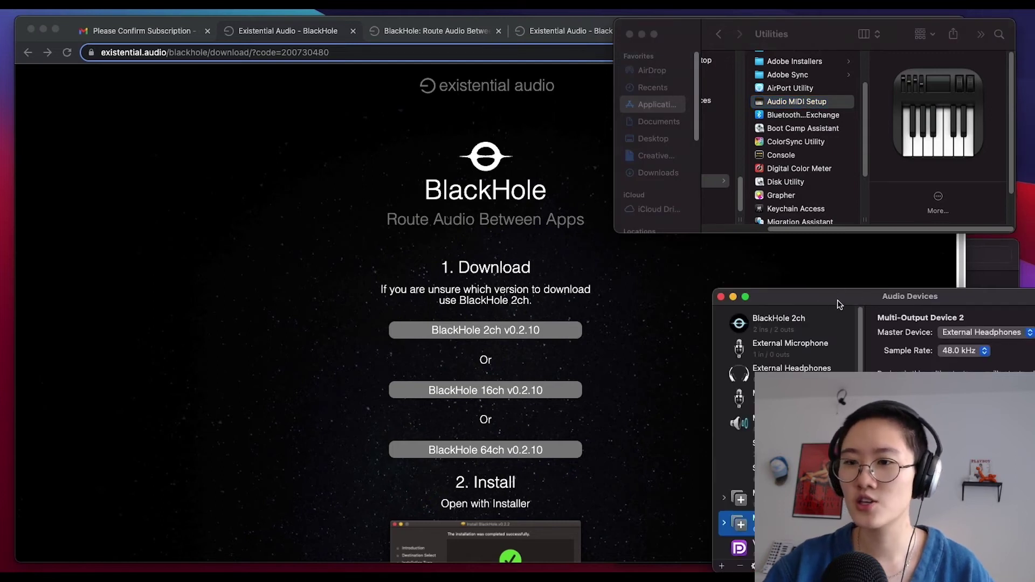
drag(837, 300, 737, 64)
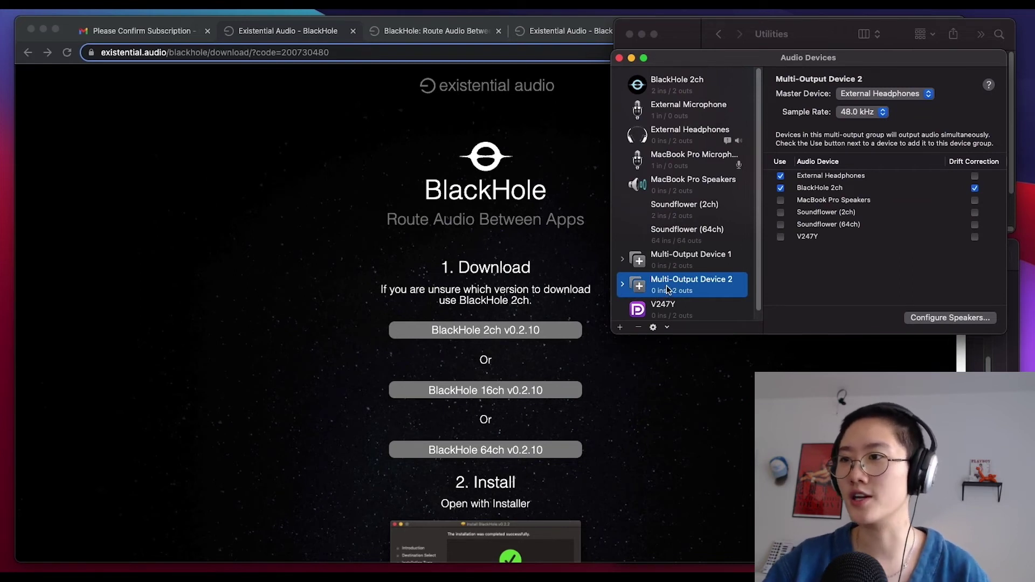
Add a Multi-Output Device using External Headphones and BlackHole 2ch, then close Audio Devices.
click(621, 327)
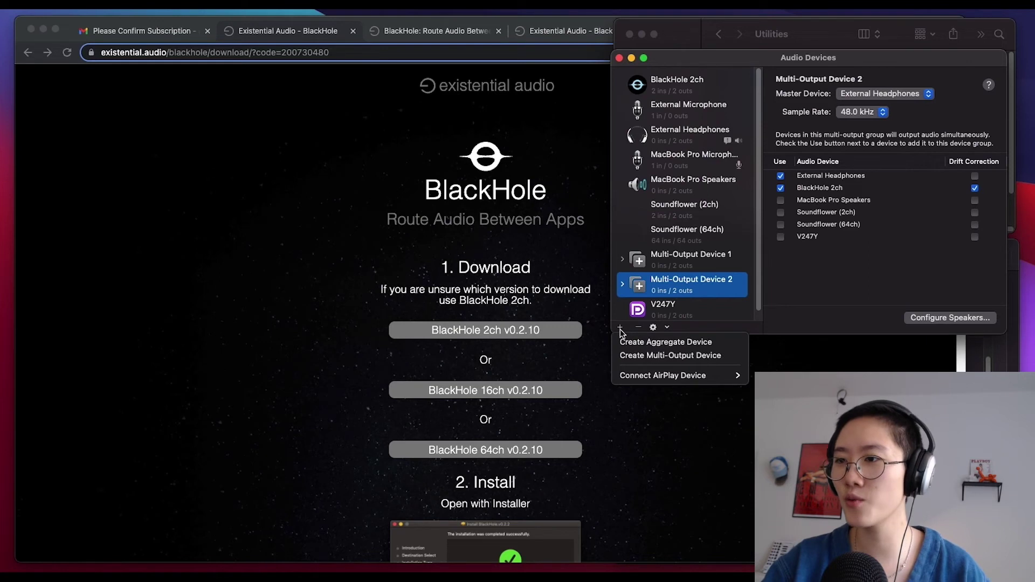
click(632, 356)
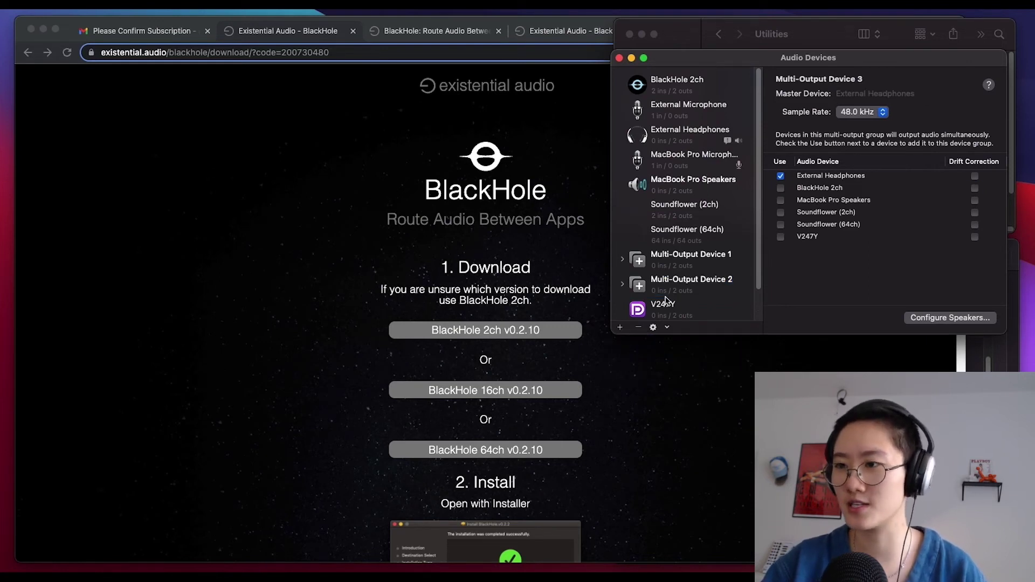
scroll(692, 257, down, 3)
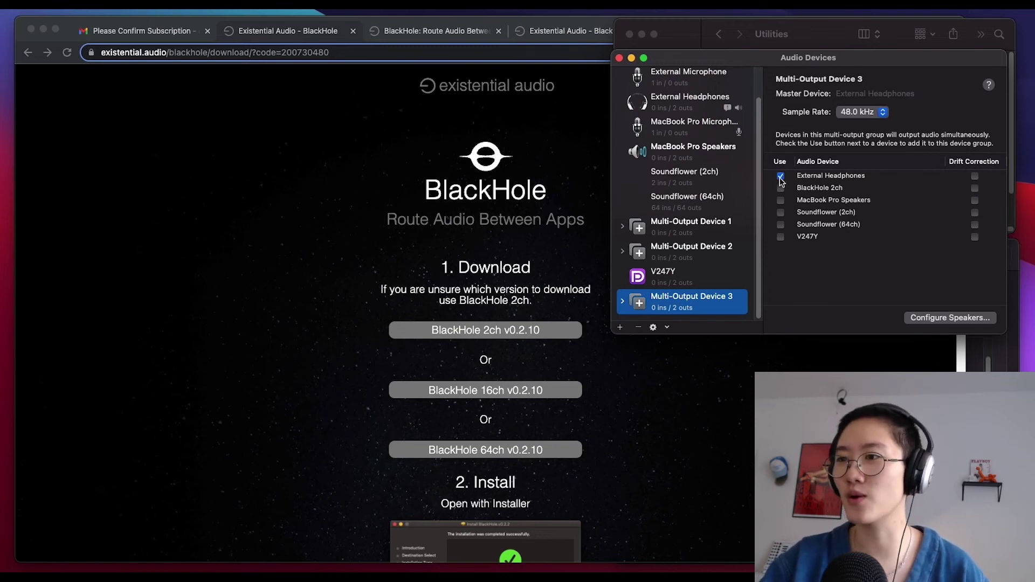
click(780, 188)
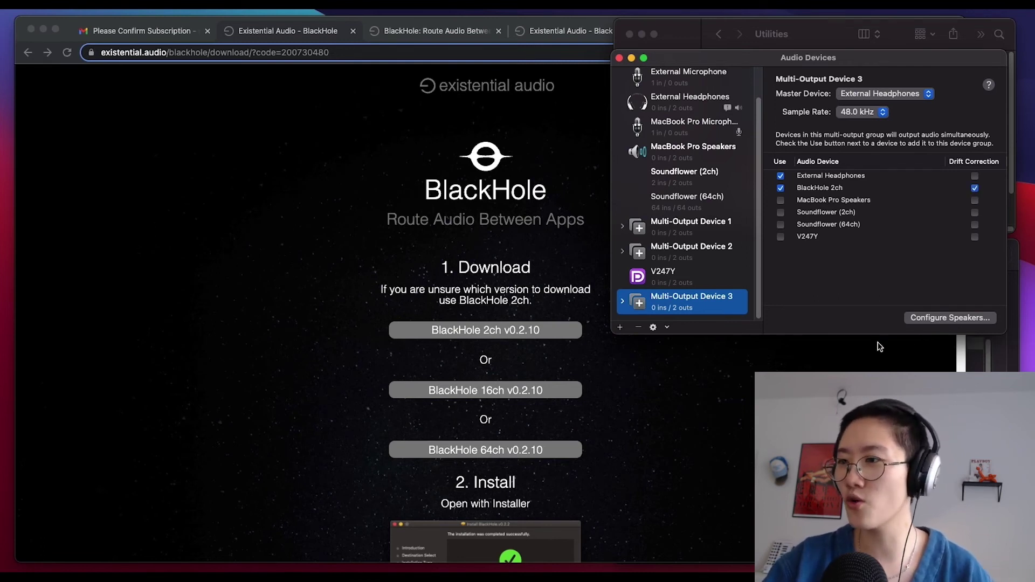
click(620, 58)
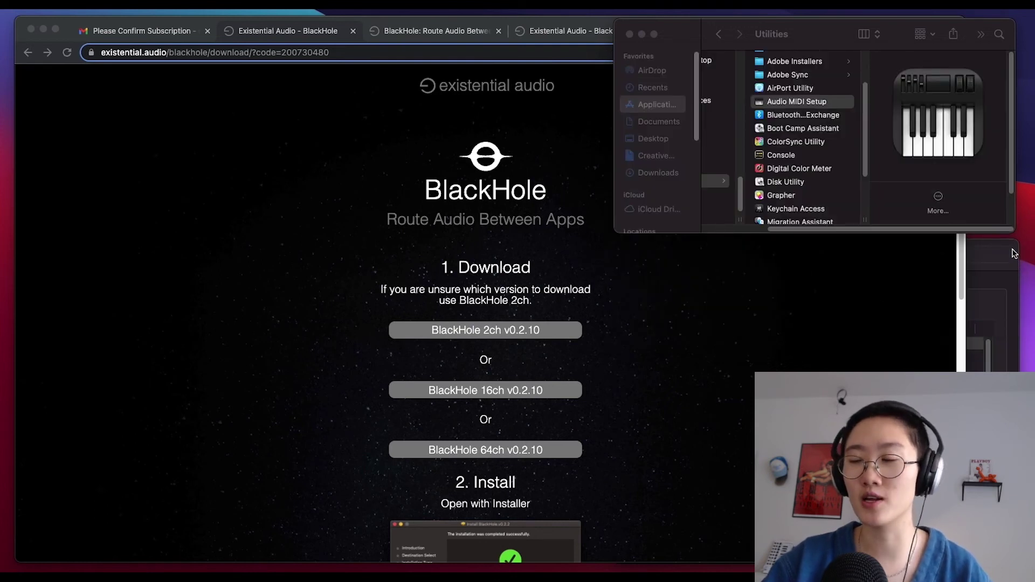
Choose the new Multi-Output Device as the Sound output in System Preferences, then close it.
drag(1014, 253, 252, 27)
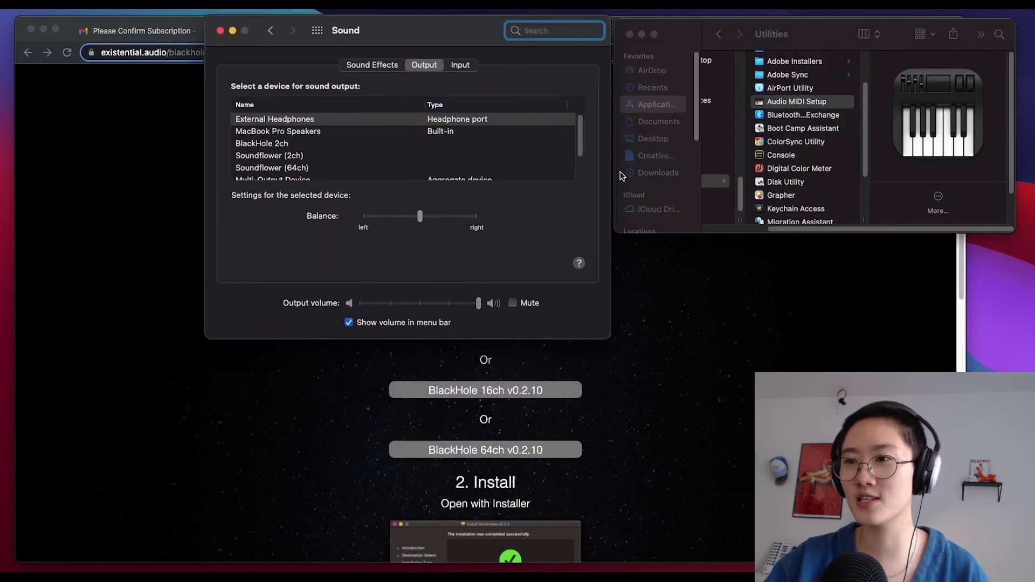
click(317, 31)
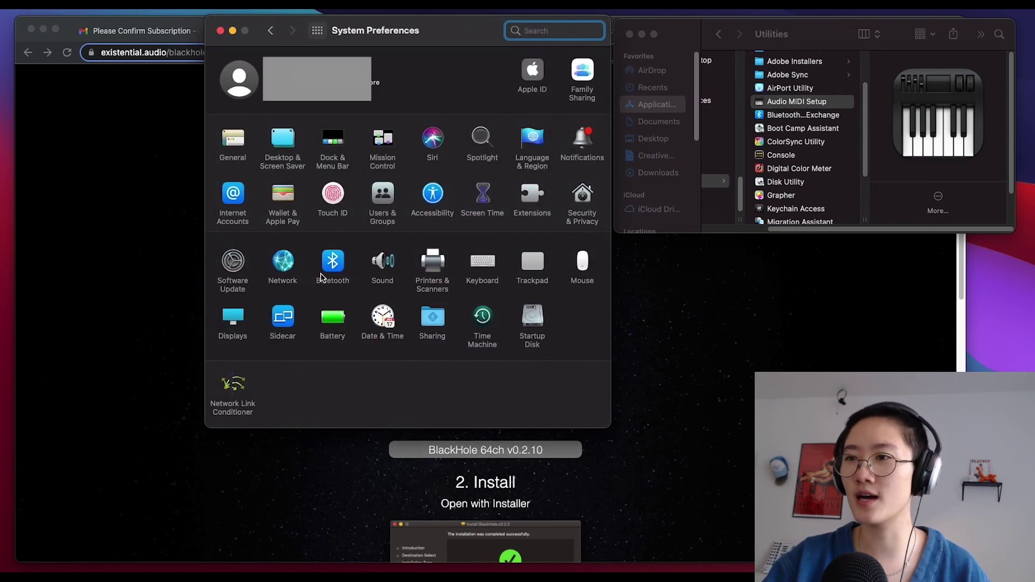
click(384, 265)
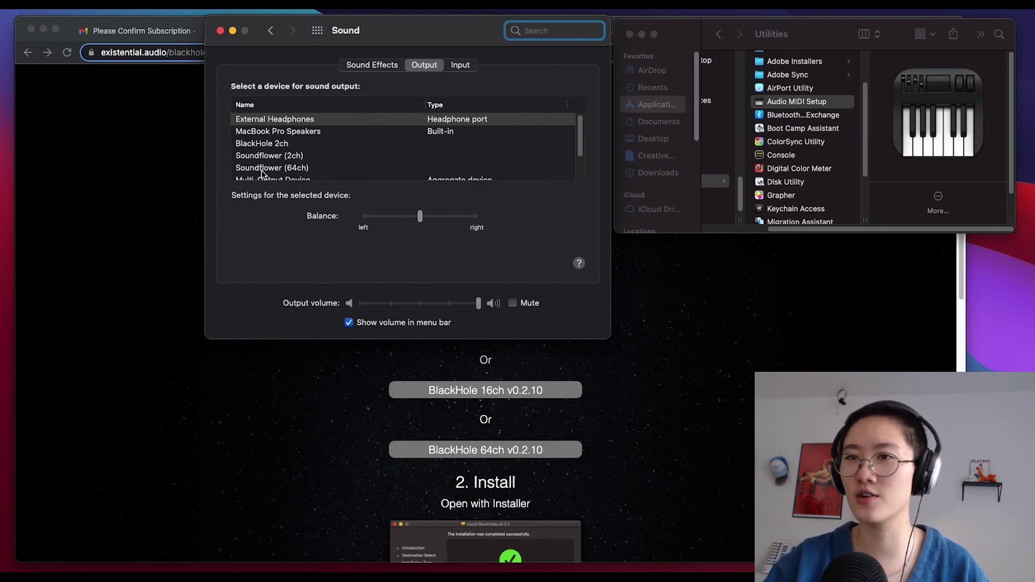
scroll(262, 172, down, 3)
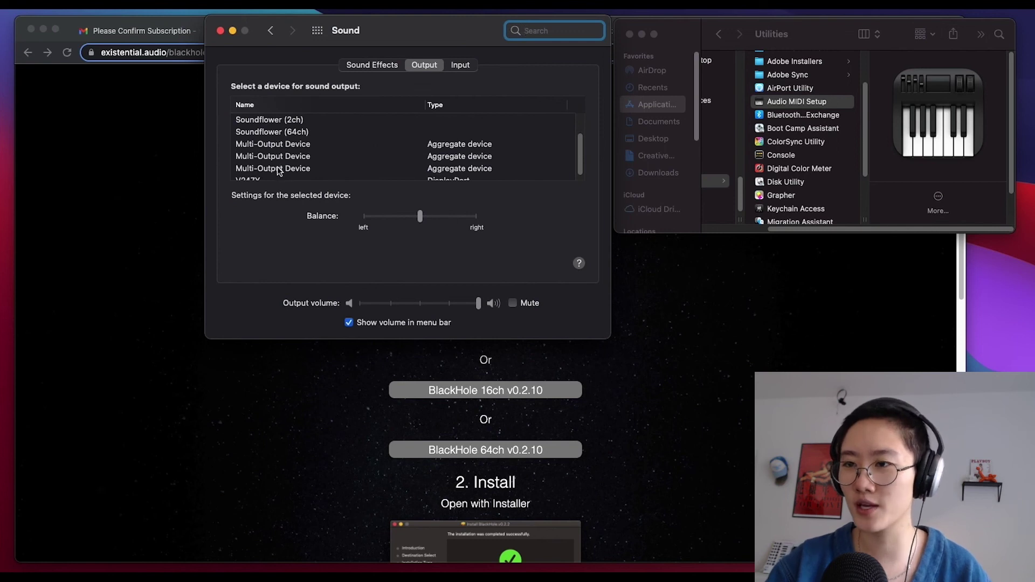
click(278, 168)
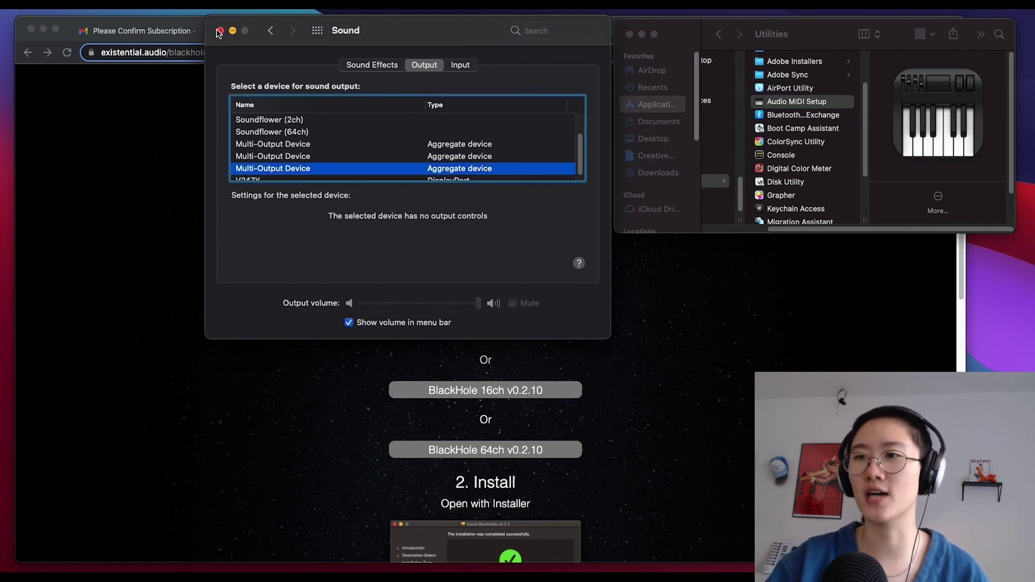
click(220, 31)
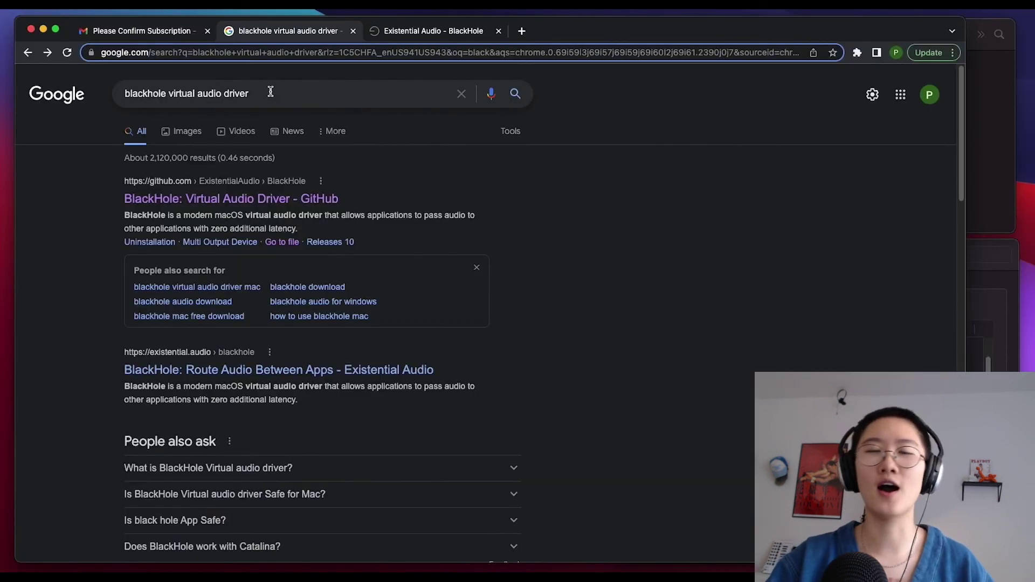
Select the 'blackhole virtual audio driver' query on Chrome's Google results page.
drag(270, 92, 119, 104)
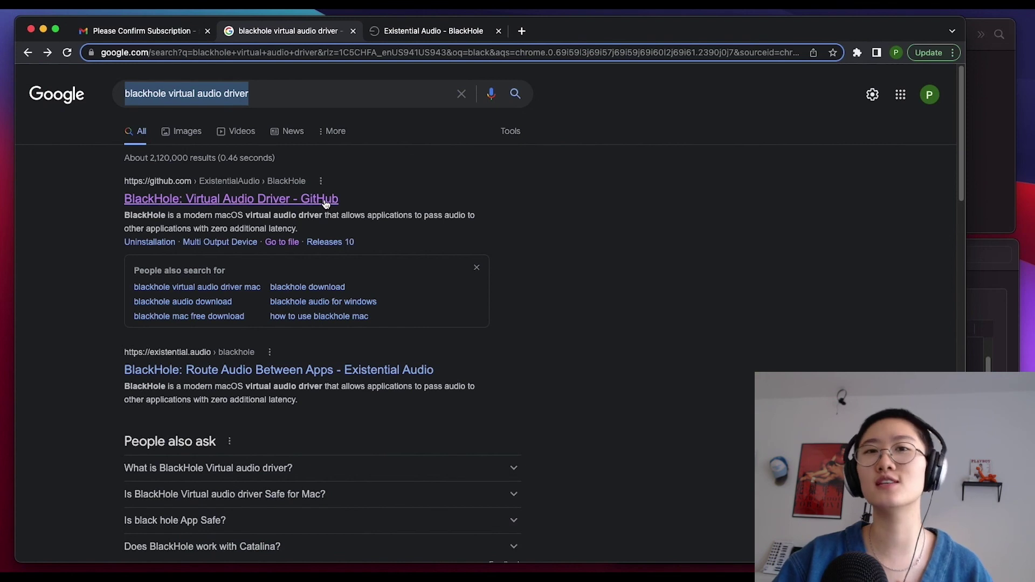